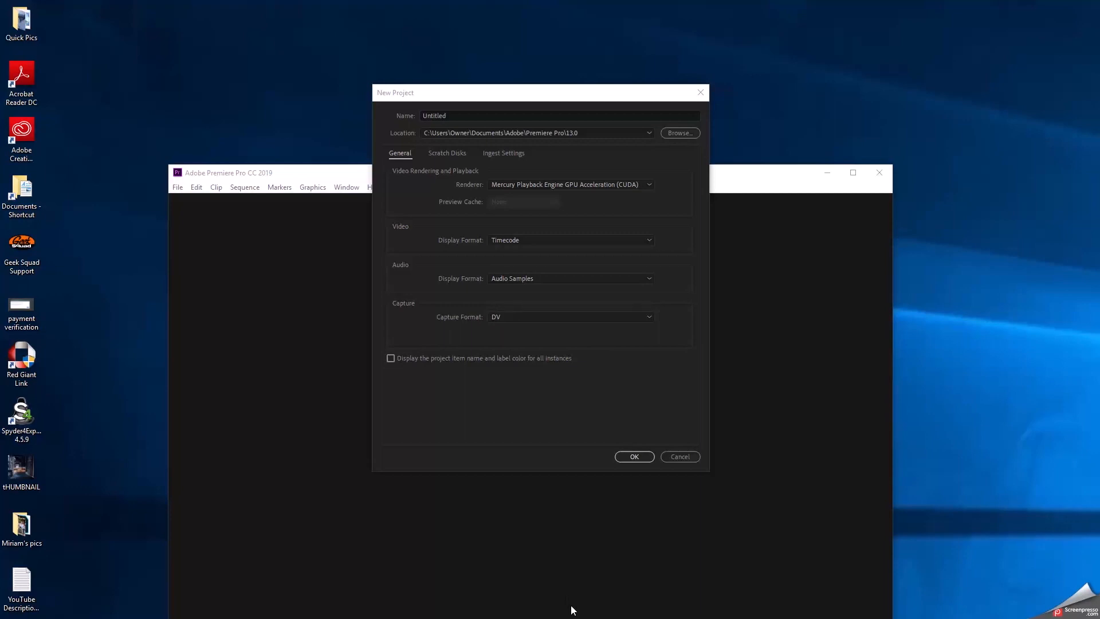
Step: Name the new project Test and set its location to the Desktop
{"action": "left_click", "coordinate": [469, 108]}
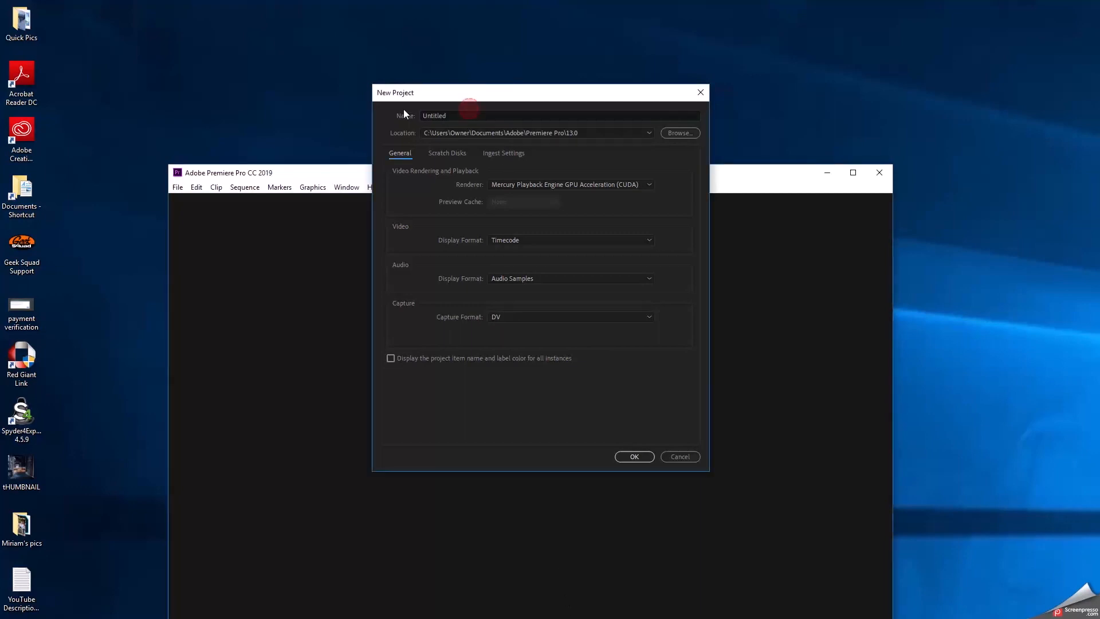
{"action": "double_click", "coordinate": [450, 115]}
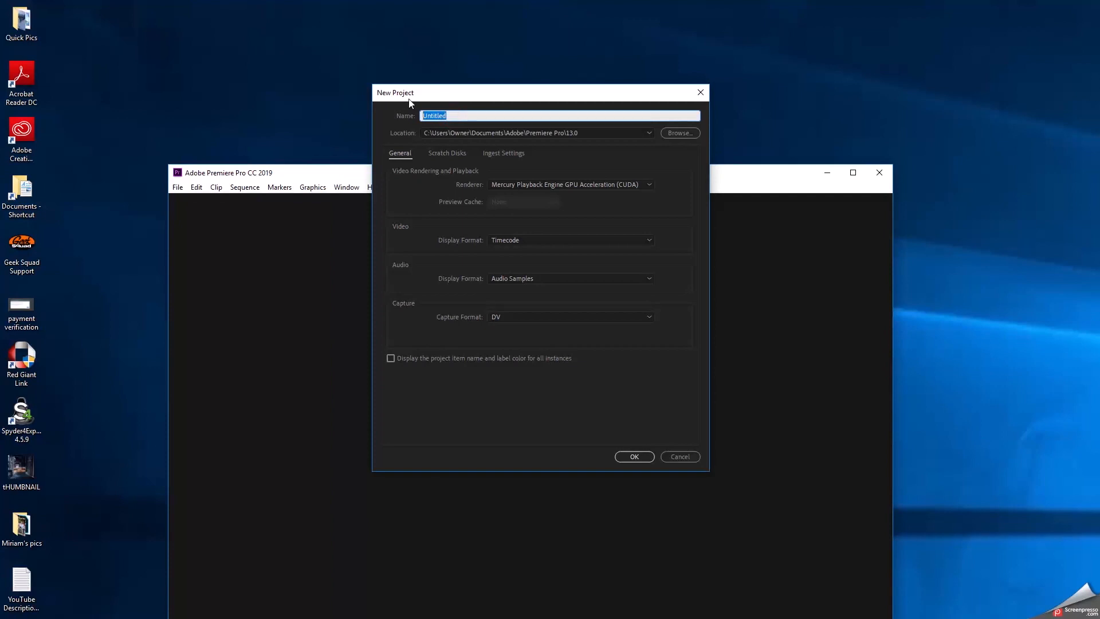
{"action": "type", "text": "Test"}
{"action": "left_click", "coordinate": [680, 133]}
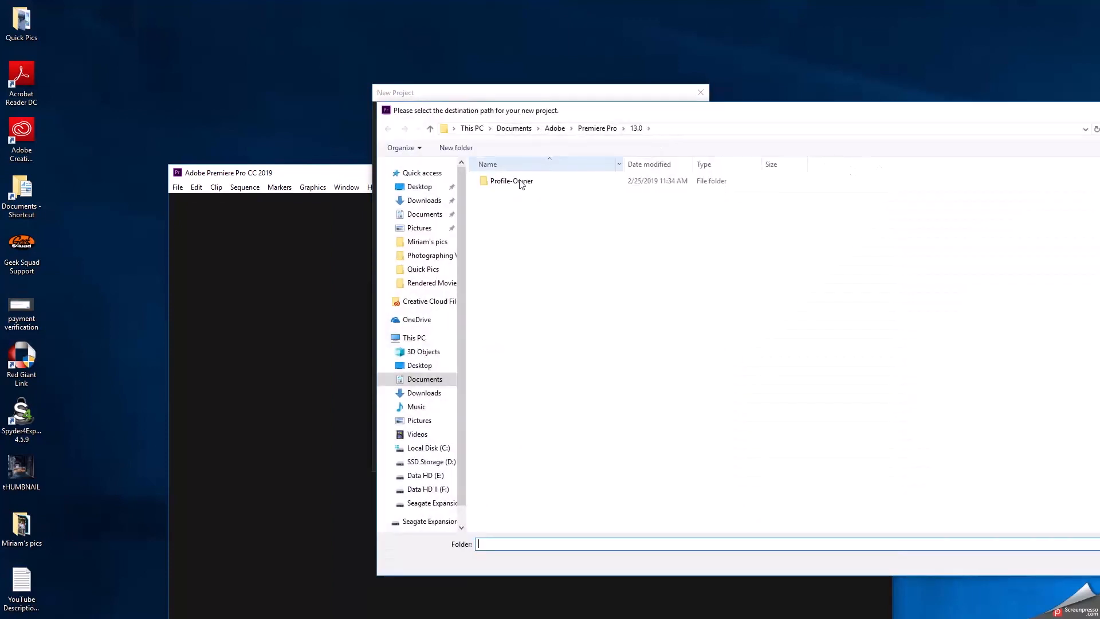
{"action": "left_click", "coordinate": [420, 188]}
{"action": "left_click", "coordinate": [1099, 562]}
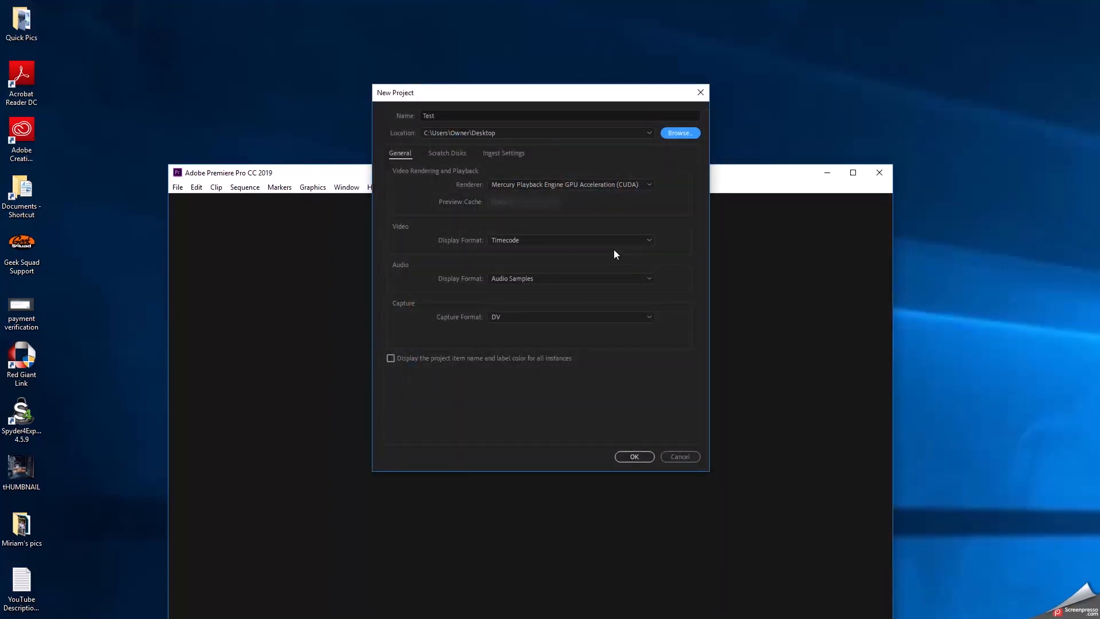
Step: Enable ingest for the project with Transcode and the preset Match Source - GoPro CineForm YUV 10-bit
{"action": "left_click", "coordinate": [491, 154]}
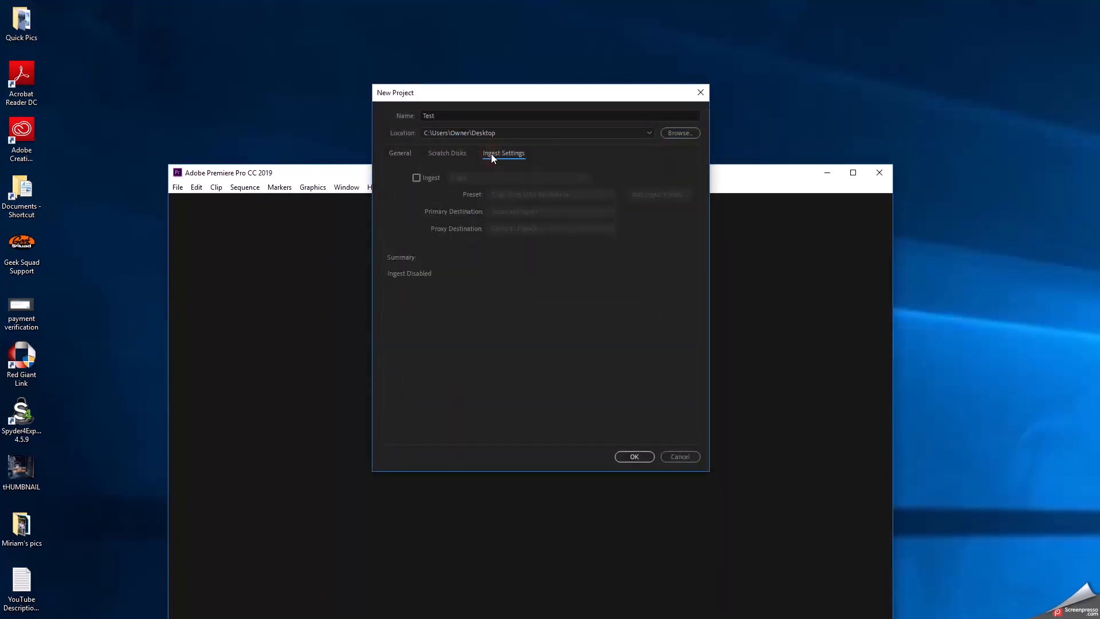
{"action": "left_click", "coordinate": [416, 178]}
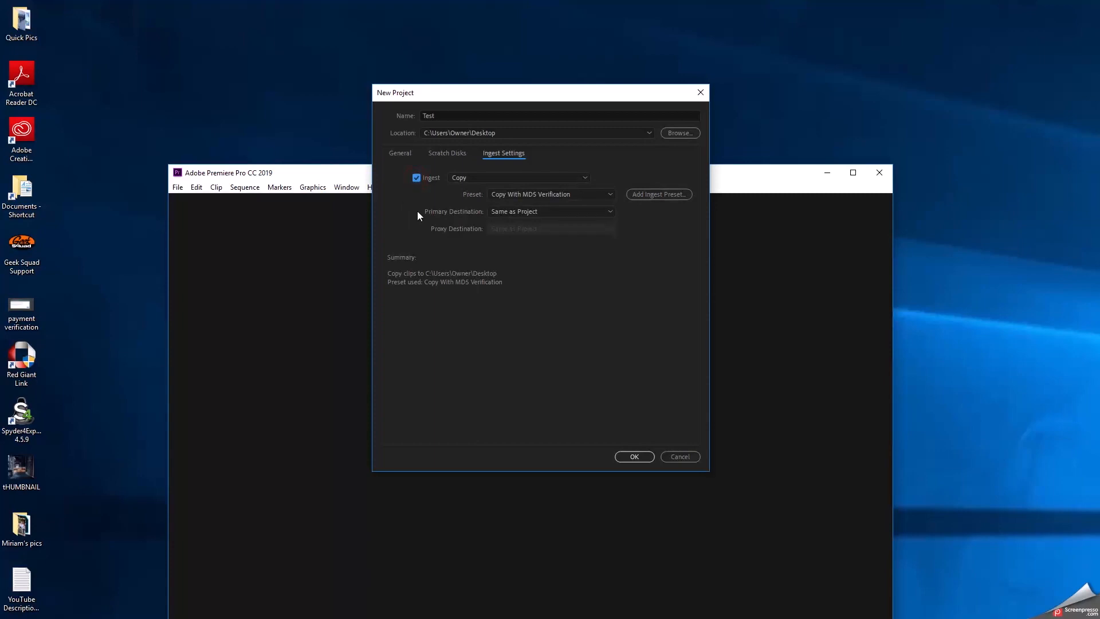
{"action": "left_click", "coordinate": [584, 179]}
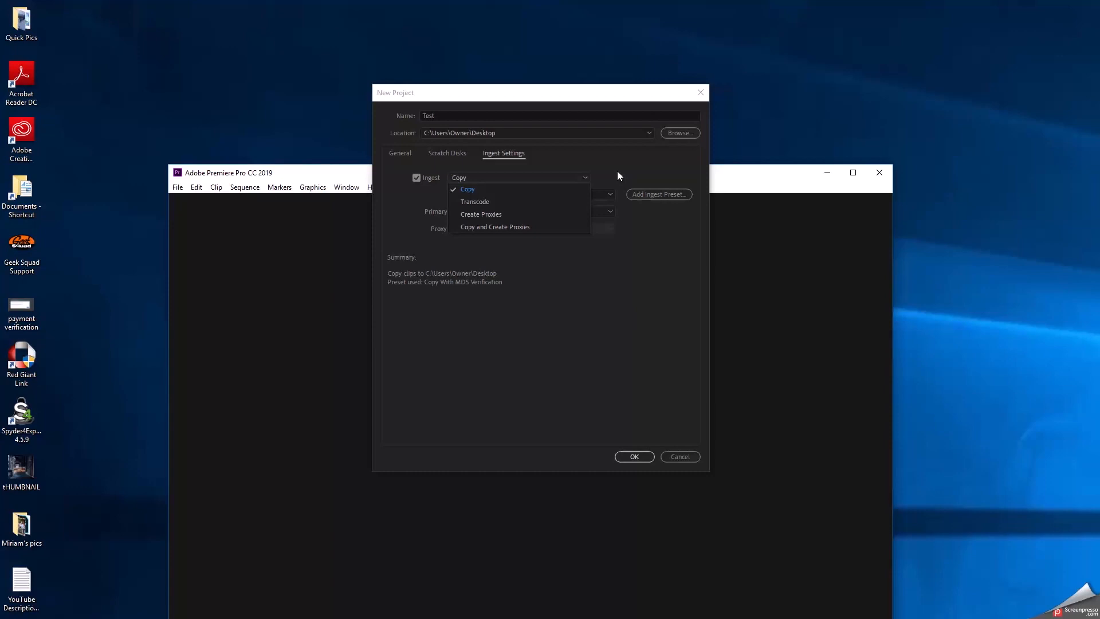
{"action": "left_click", "coordinate": [496, 202]}
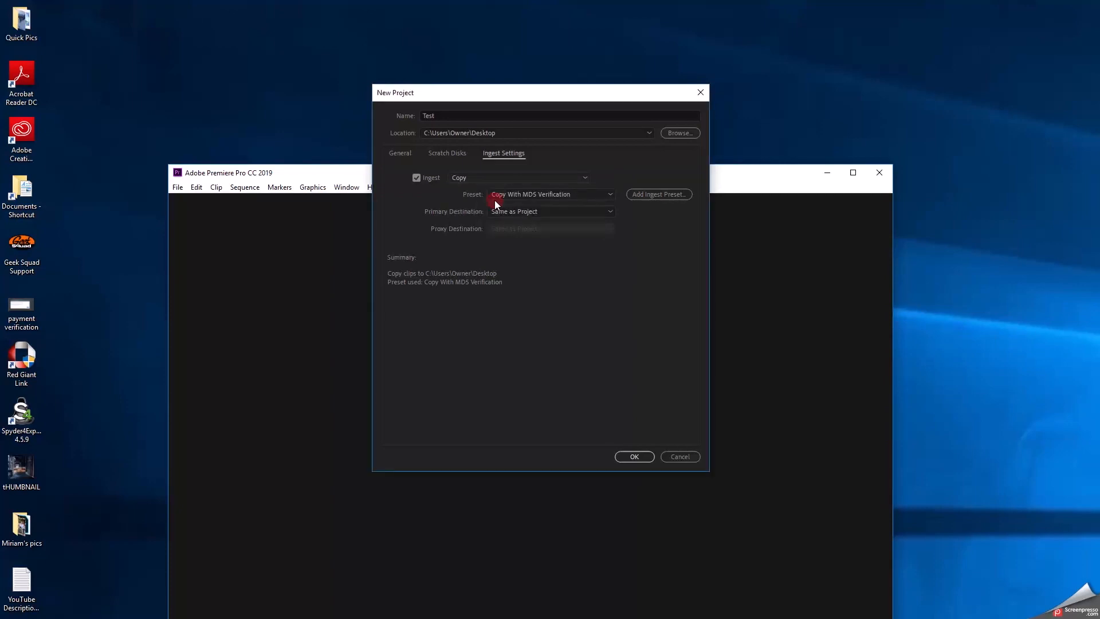
{"action": "left_click", "coordinate": [611, 195]}
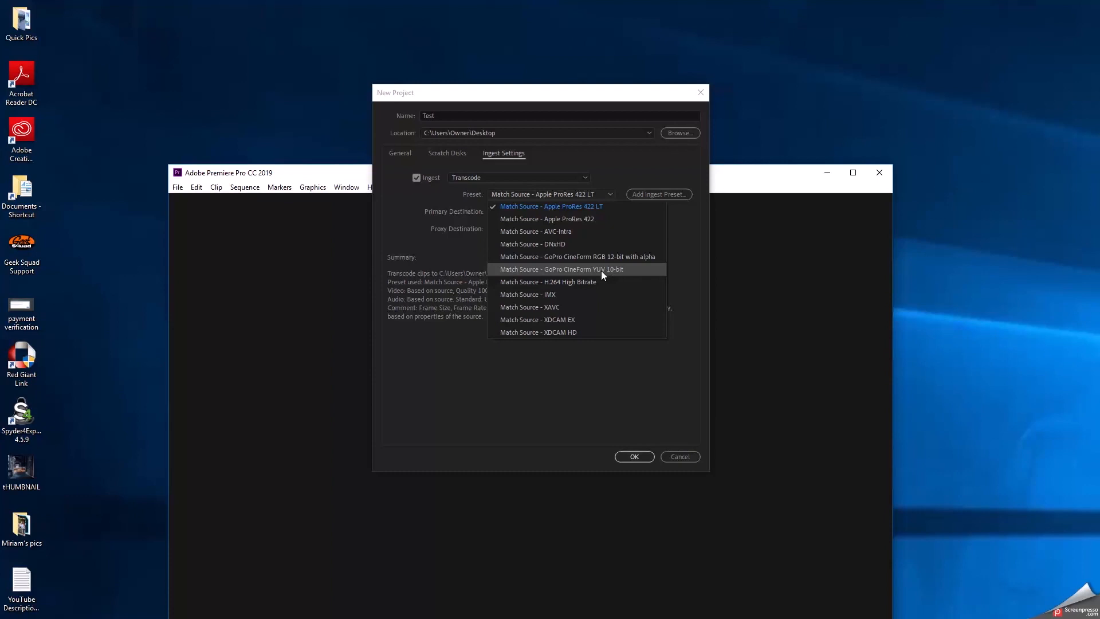
{"action": "left_click", "coordinate": [616, 273]}
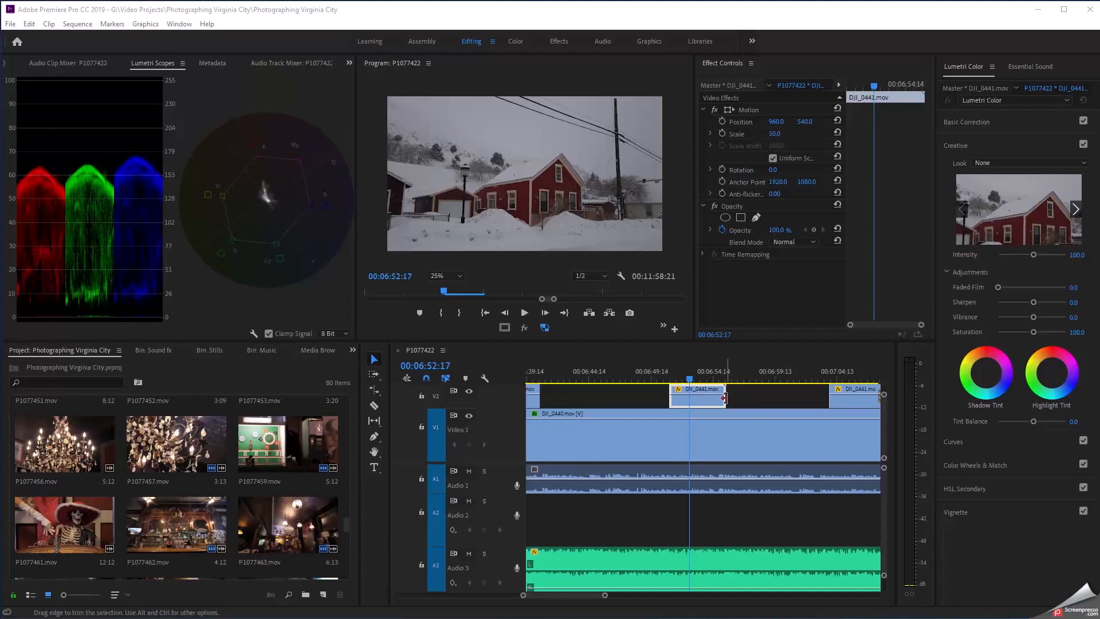
Step: Rate-stretch the selected DJI_0441.mov clip on V2 to fill the gap up to the next clip, and preview the slowed footage
{"action": "key", "text": "r"}
{"action": "left_click_drag", "start_coordinate": [724, 398], "coordinate": [827, 400]}
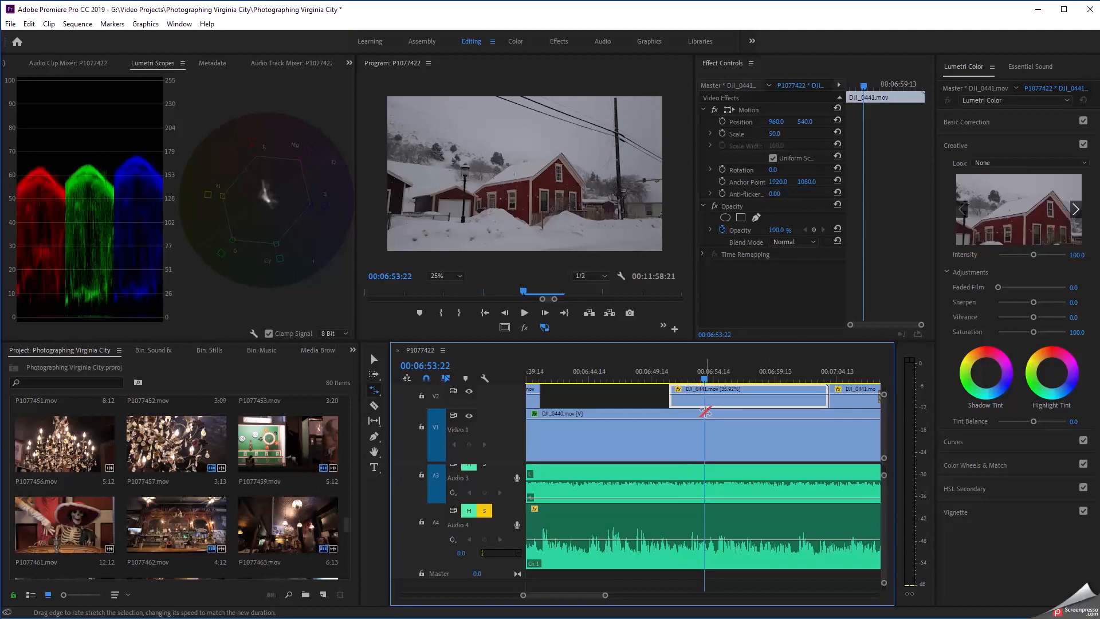
{"action": "key", "text": "space"}
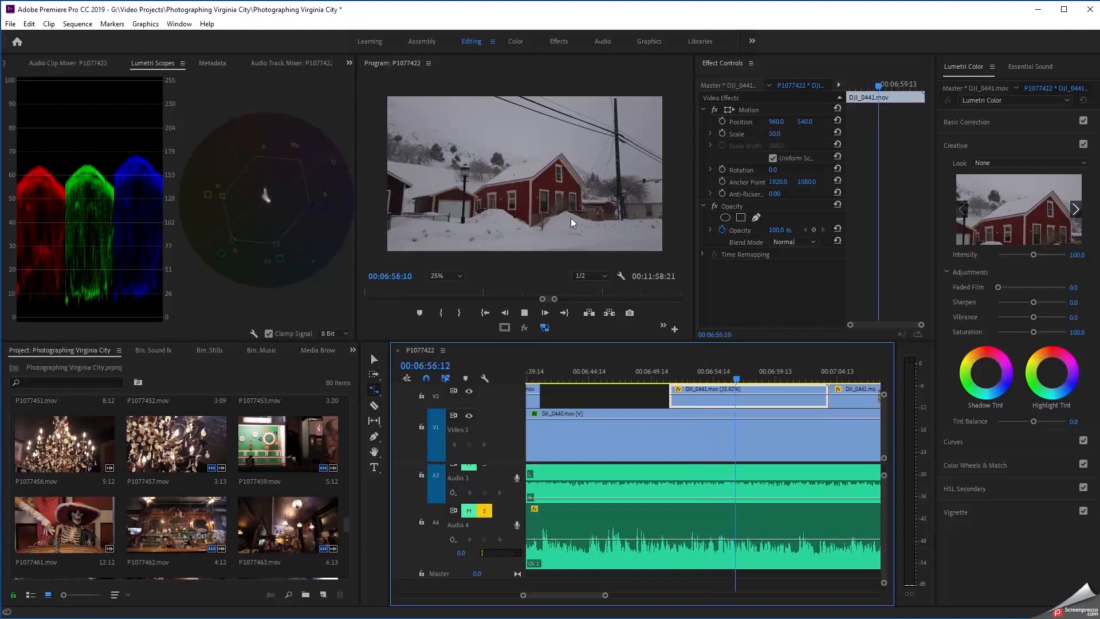
{"action": "key", "text": "space"}
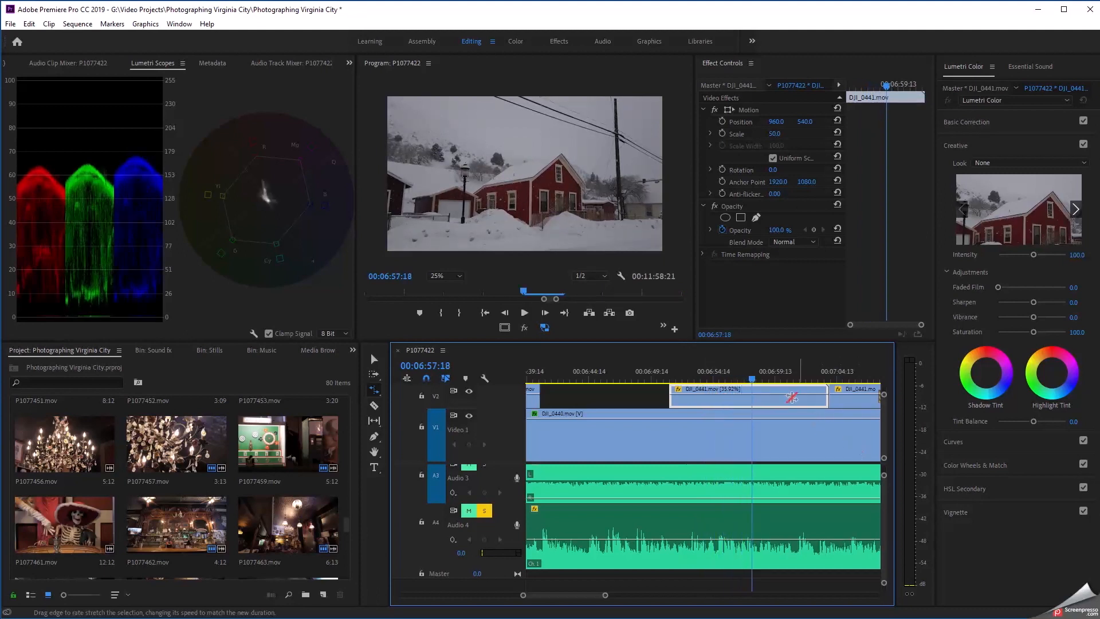
Step: Set the time interpolation of the stretched DJI_0441.mov clip to Optical Flow
{"action": "left_click", "coordinate": [374, 360]}
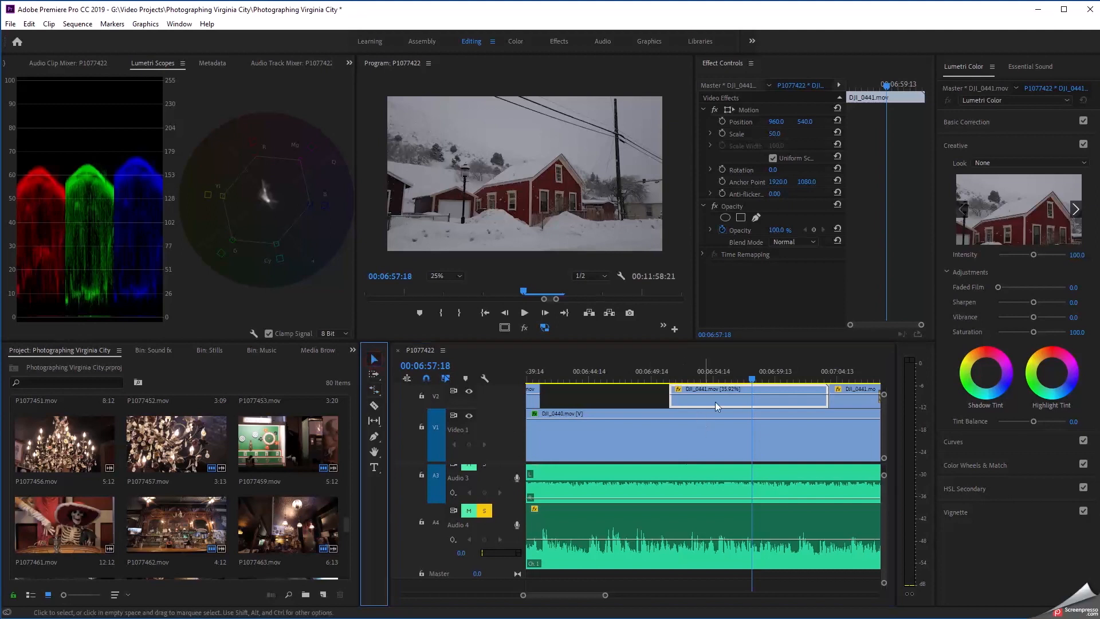
{"action": "right_click", "coordinate": [766, 413]}
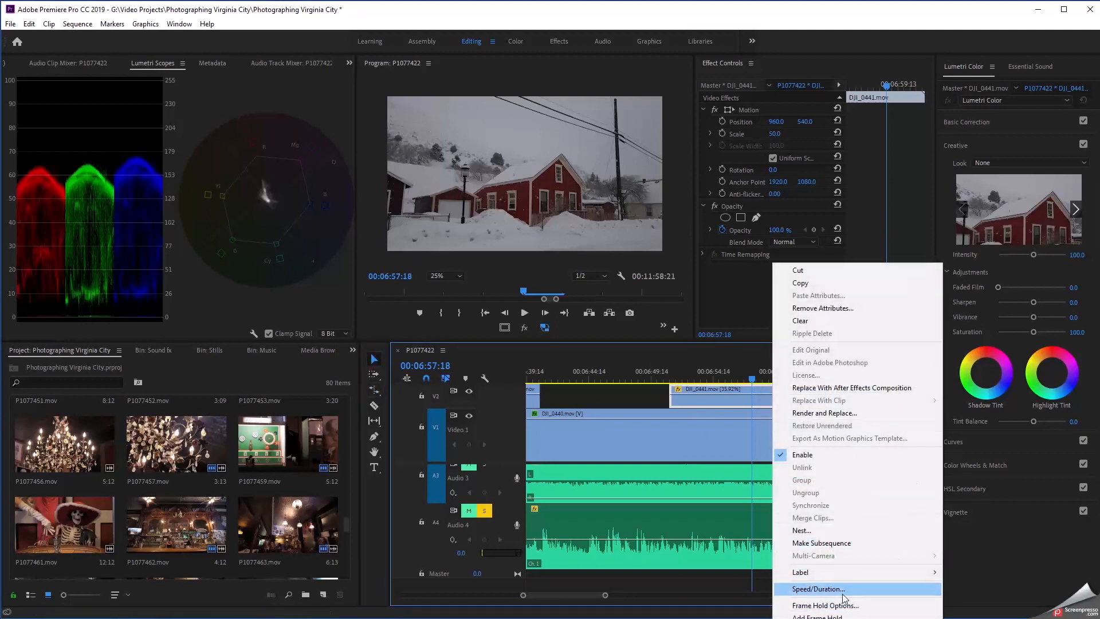
{"action": "left_click", "coordinate": [819, 589]}
{"action": "left_click", "coordinate": [574, 358]}
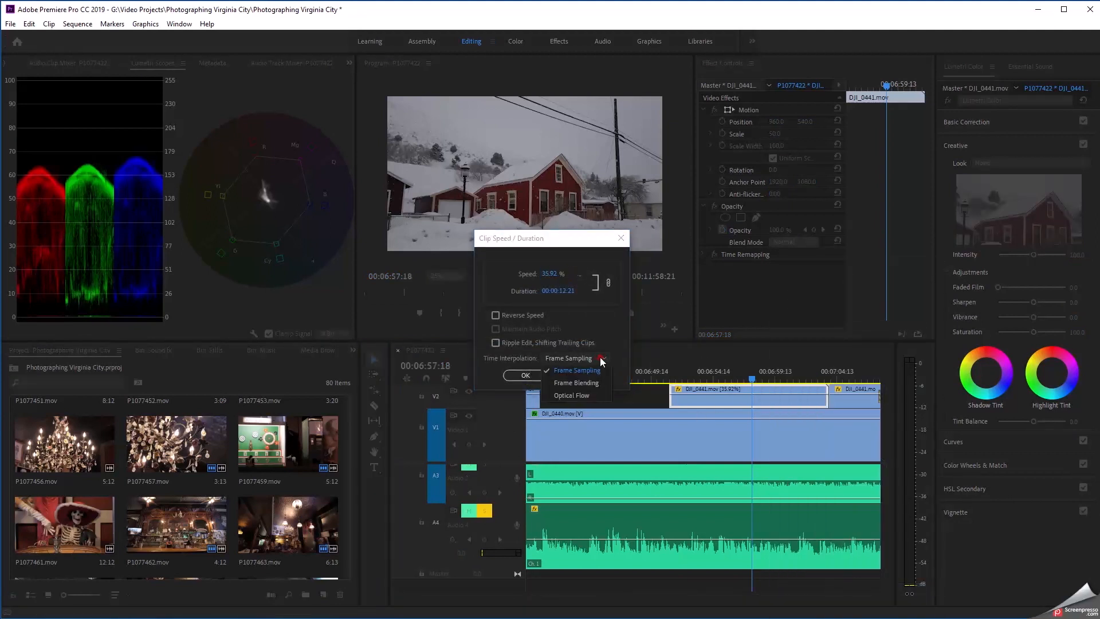
{"action": "left_click", "coordinate": [584, 394]}
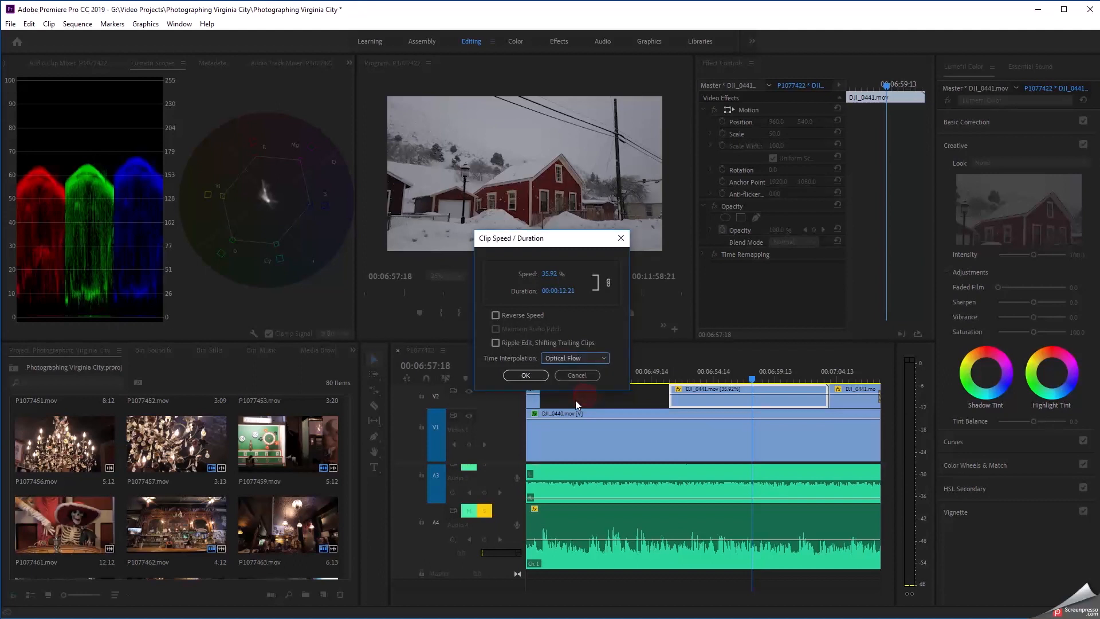
{"action": "left_click", "coordinate": [525, 375]}
Step: Mark in and out points around the slowed clip, from 00:06:50:20 to about 00:07:04:00, and render that range
{"action": "left_click", "coordinate": [666, 378]}
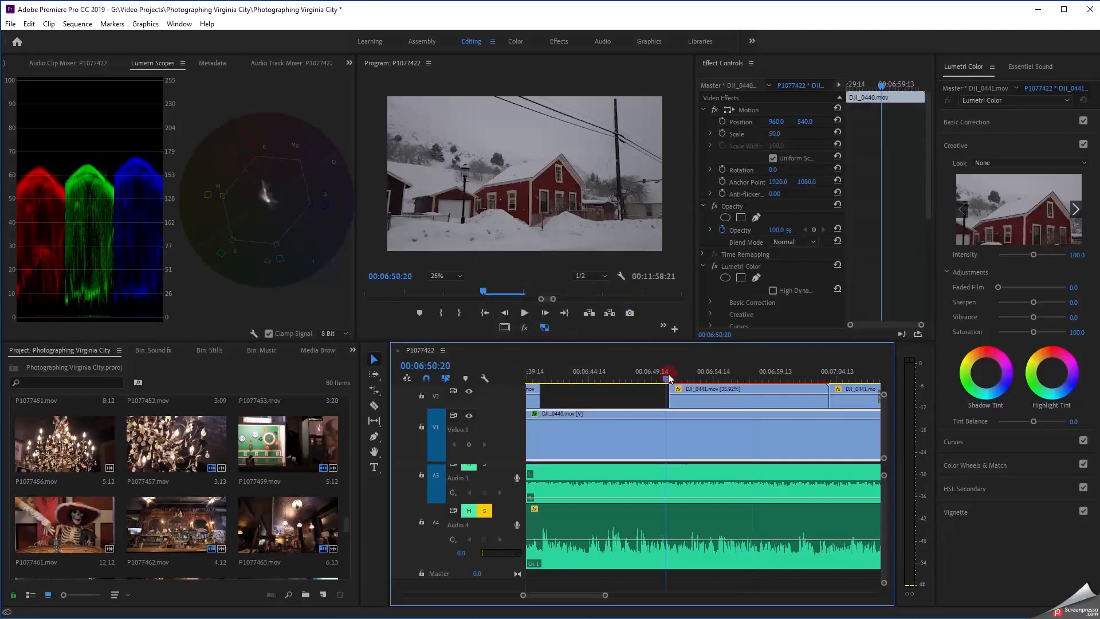
{"action": "key", "text": "i"}
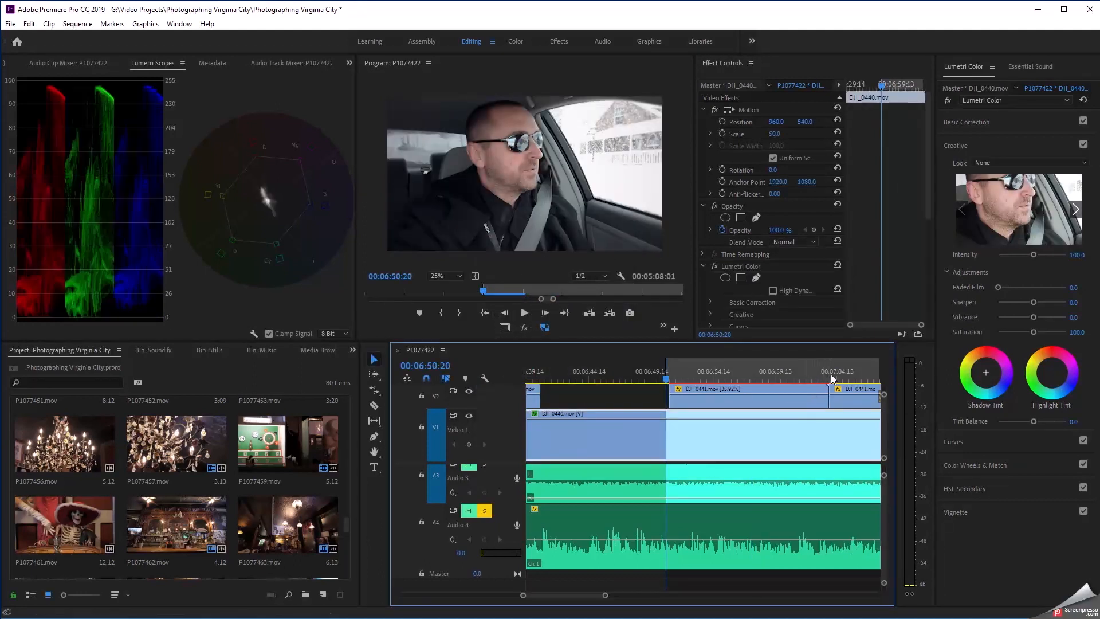
{"action": "left_click", "coordinate": [831, 376]}
{"action": "key", "text": "o"}
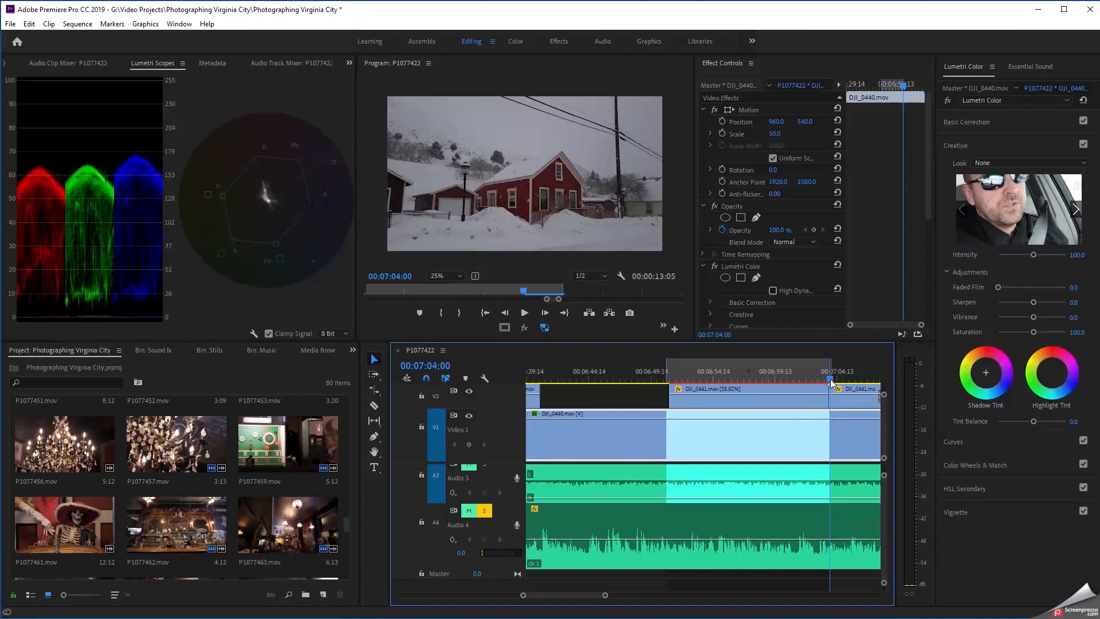
{"action": "key", "text": "Return"}
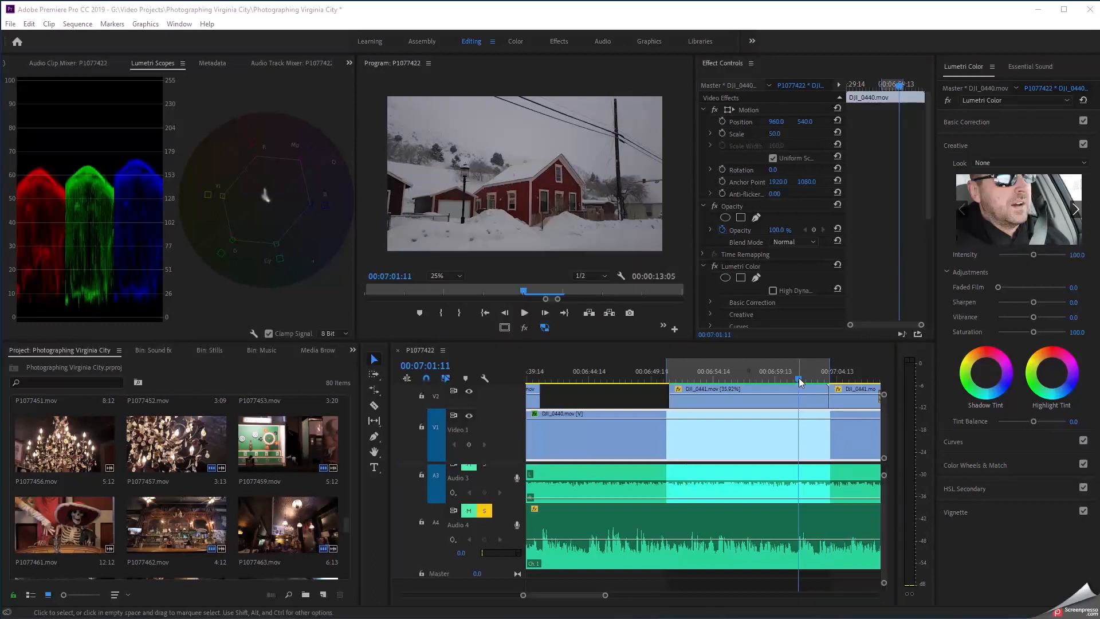
Step: Play back the rendered slow-motion clip from 00:07:01:03 to check its smoothness
{"action": "left_click", "coordinate": [793, 381]}
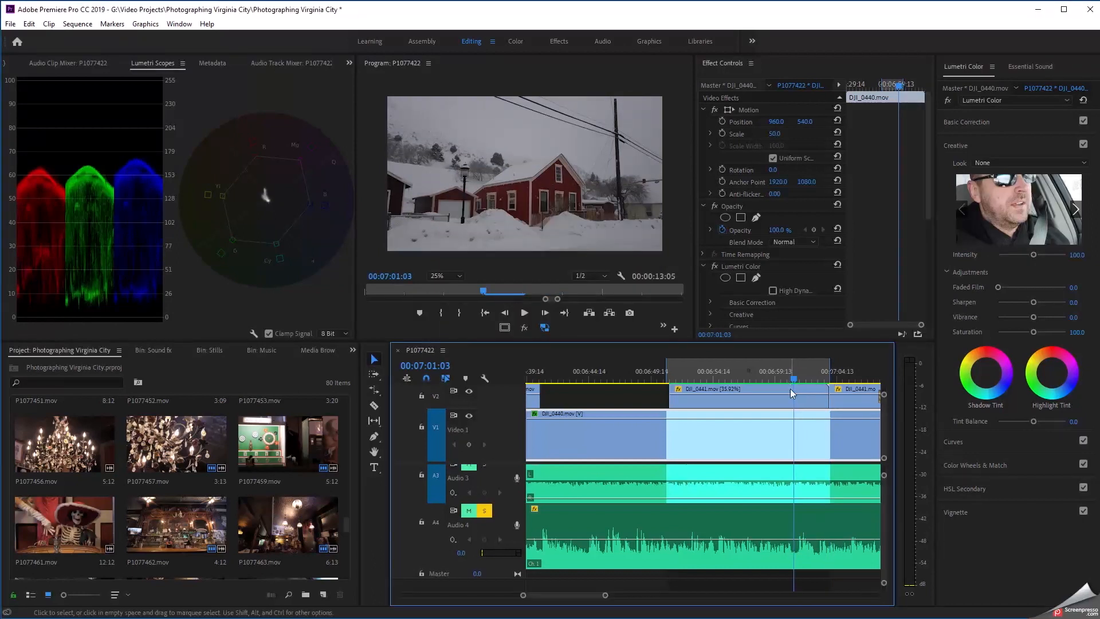
{"action": "left_click", "coordinate": [524, 313]}
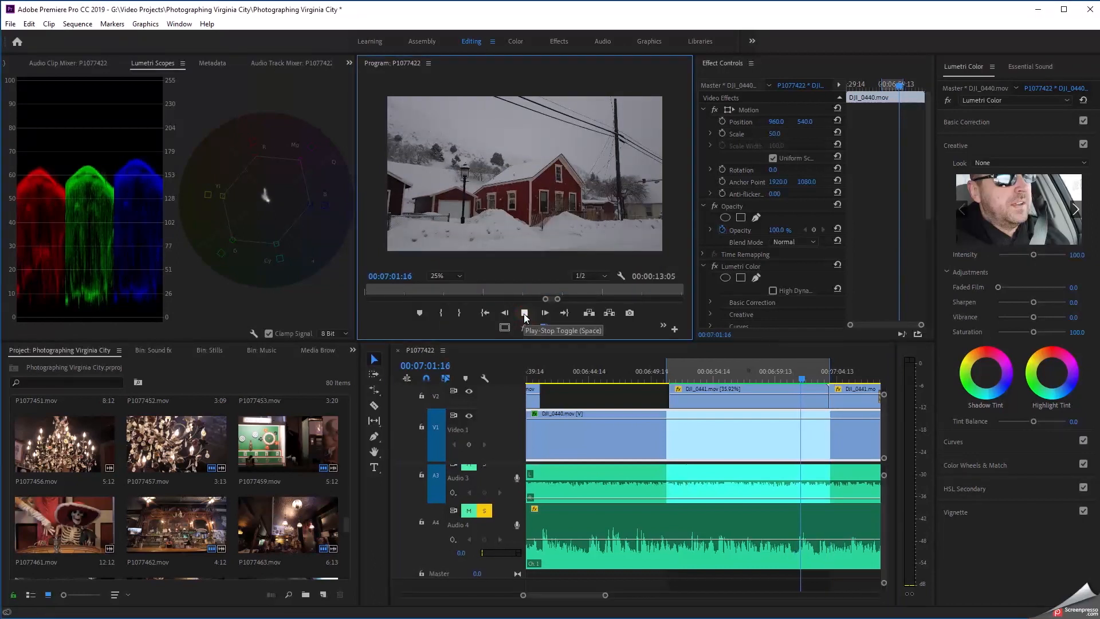
{"action": "left_click", "coordinate": [524, 314]}
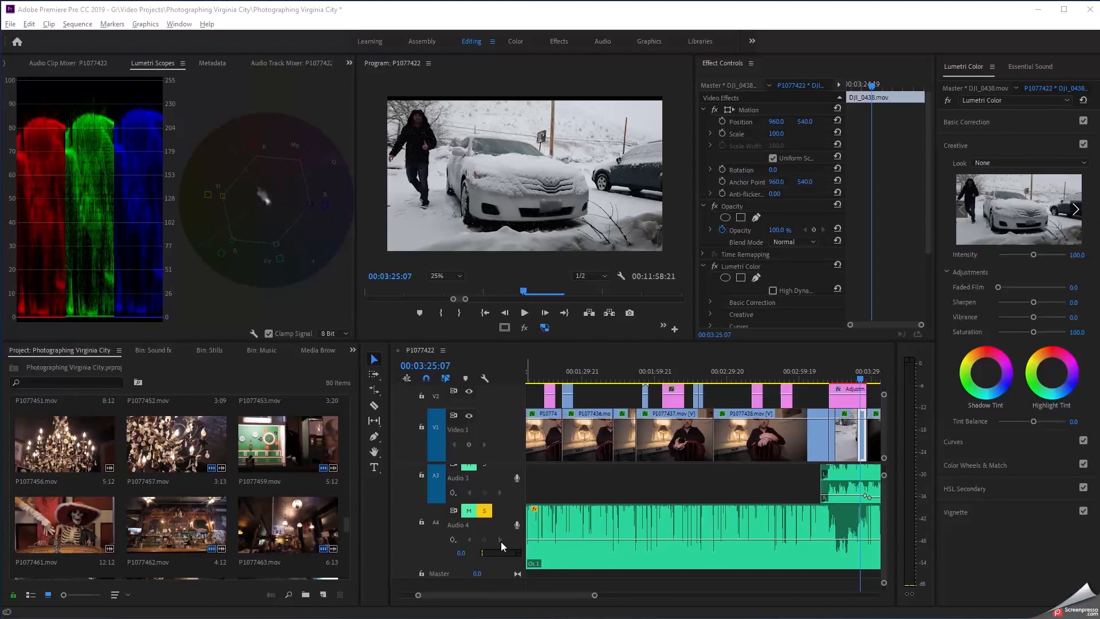
Step: Go to the snowy street clip P1010459.mov near 00:02:17:04 and correct its white balance by sampling the snow
{"action": "left_click", "coordinate": [701, 381]}
{"action": "left_click", "coordinate": [702, 382]}
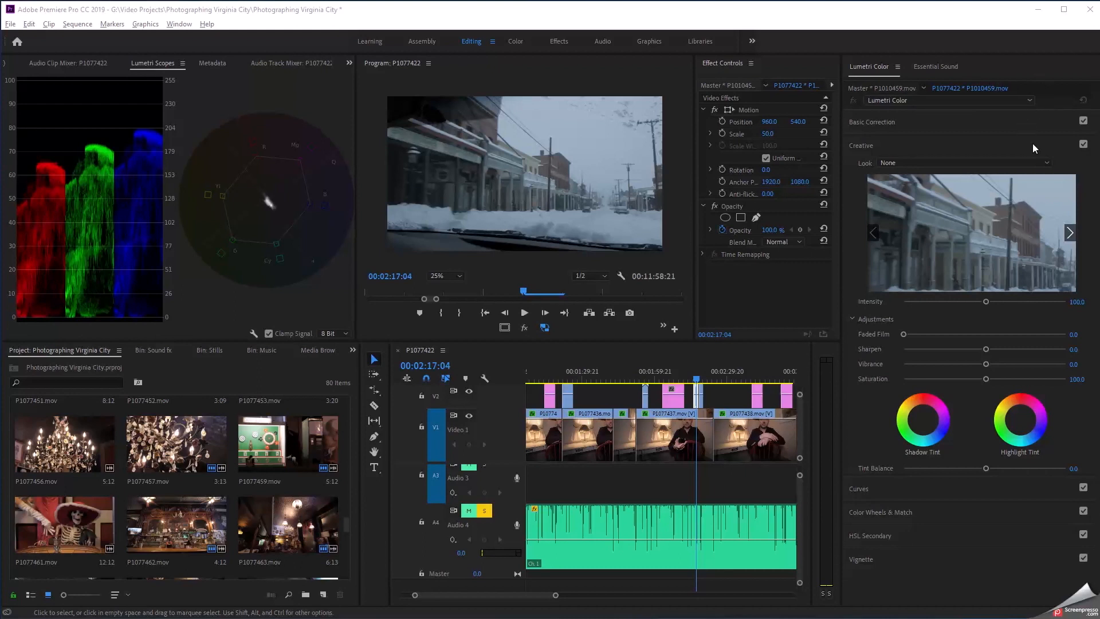
{"action": "left_click", "coordinate": [1029, 121]}
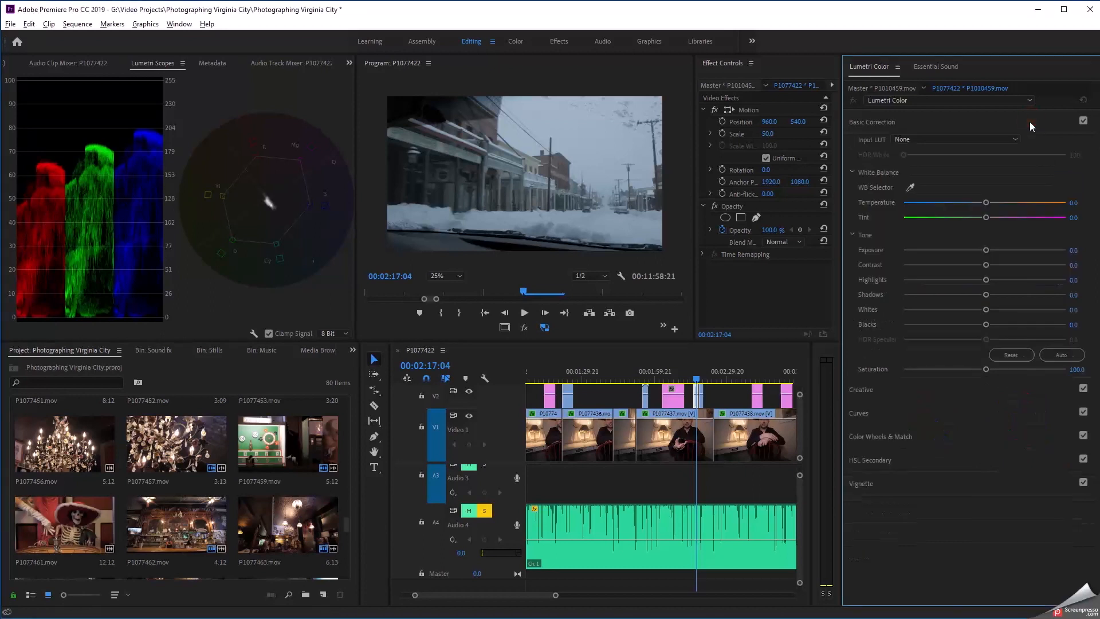
{"action": "left_click", "coordinate": [910, 187]}
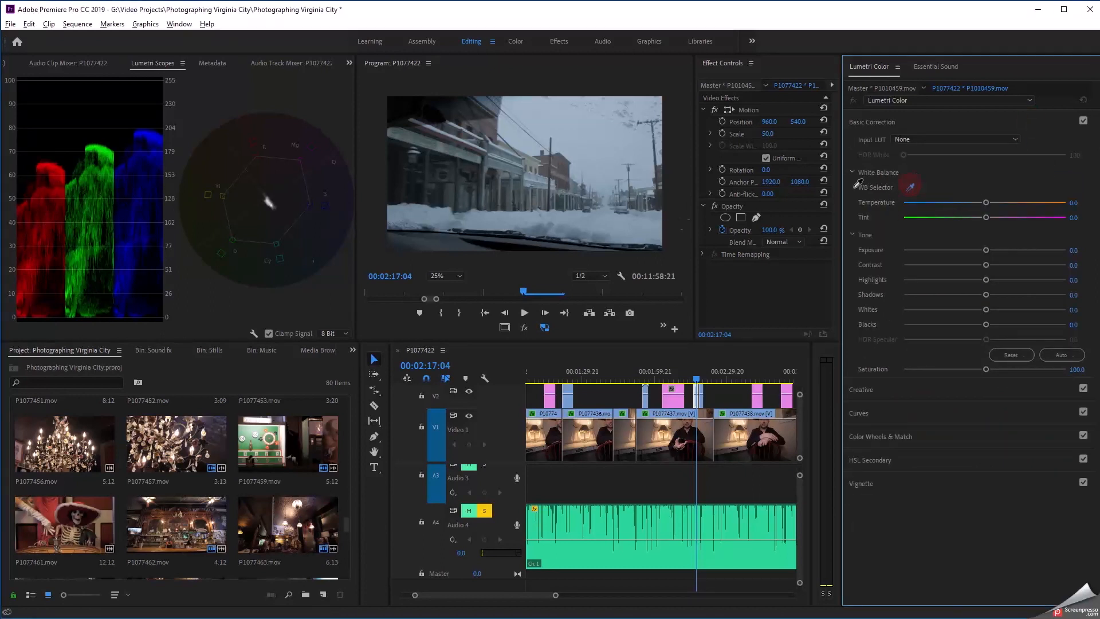
{"action": "left_click", "coordinate": [600, 237]}
Step: Add a point to the street clip's Luma vs Sat curve near the shadows and lower the darkest end to desaturate it
{"action": "left_click", "coordinate": [1001, 413]}
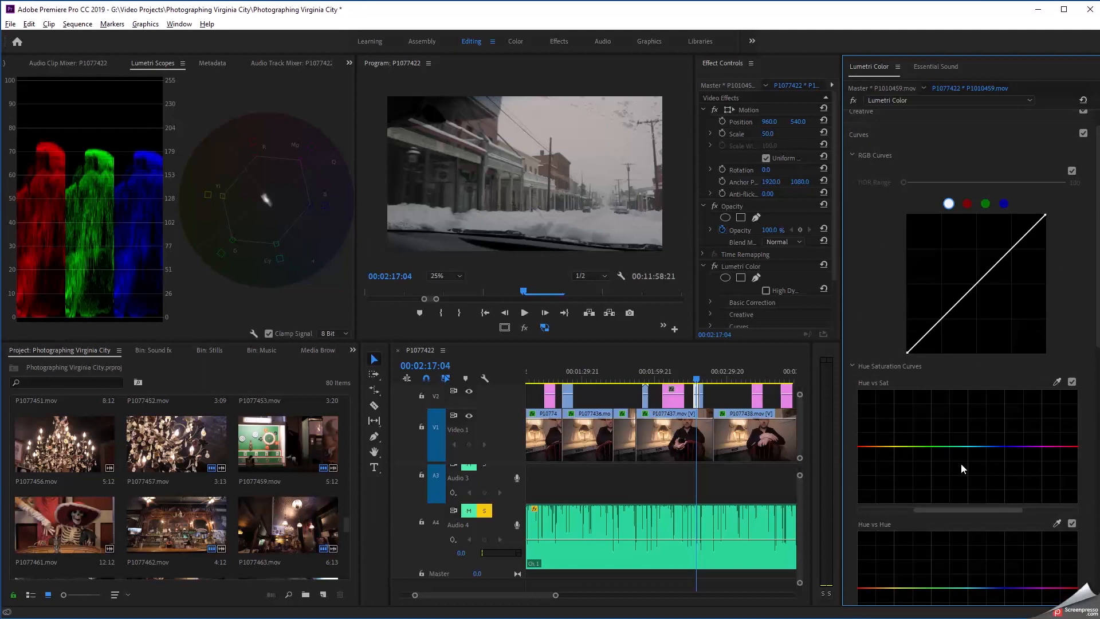
{"action": "scroll", "coordinate": [1087, 484], "scroll_direction": "down", "scroll_amount": 3}
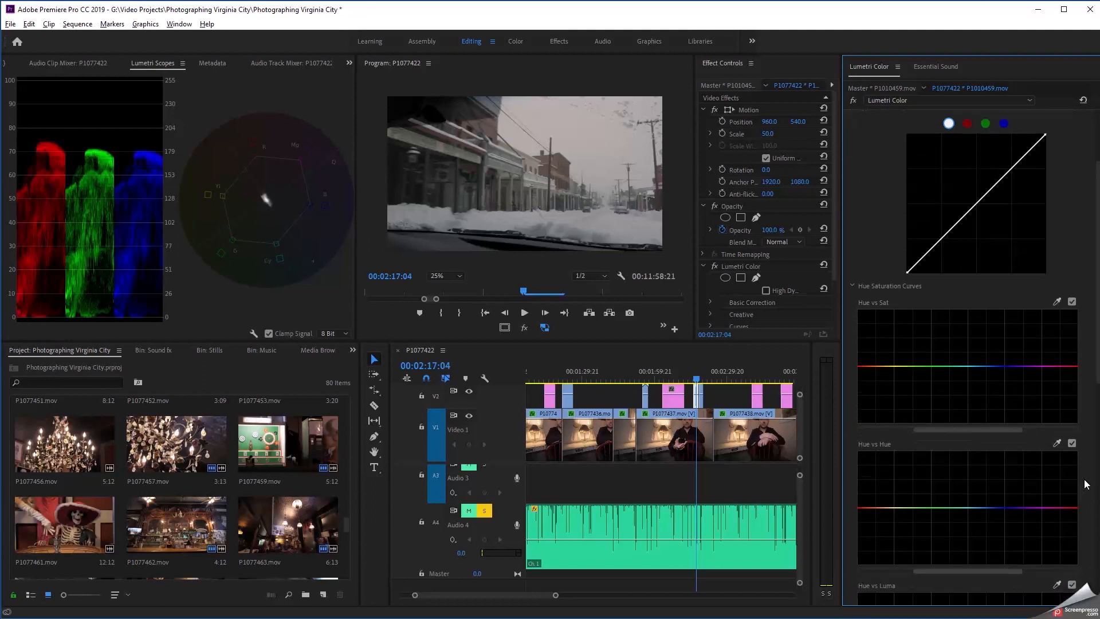
{"action": "scroll", "coordinate": [1087, 484], "scroll_direction": "down", "scroll_amount": 7}
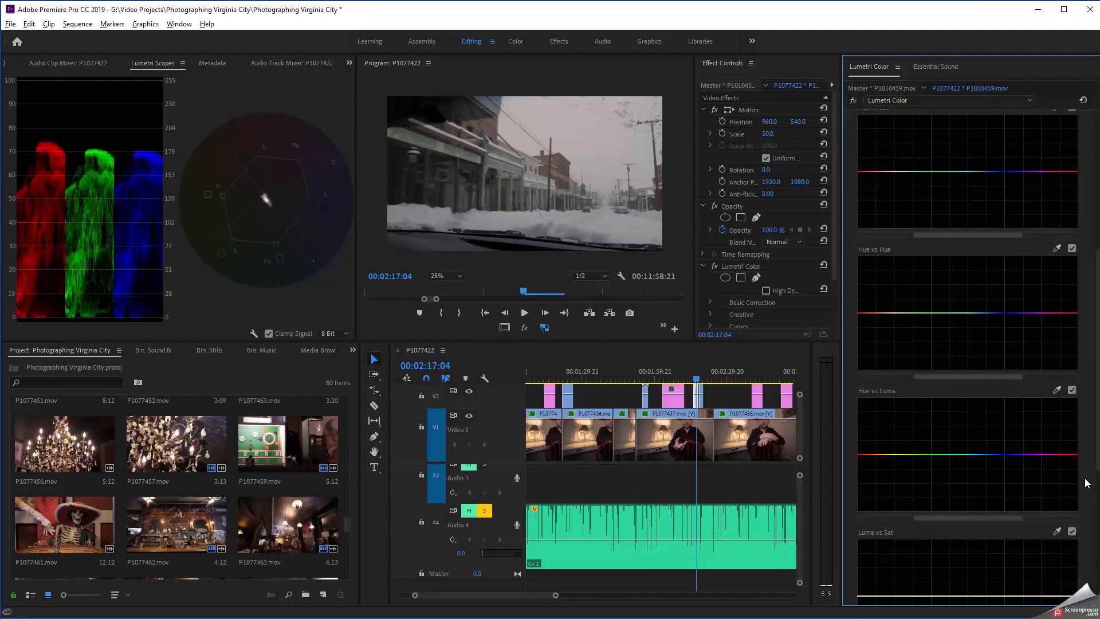
{"action": "scroll", "coordinate": [1087, 484], "scroll_direction": "down", "scroll_amount": 2}
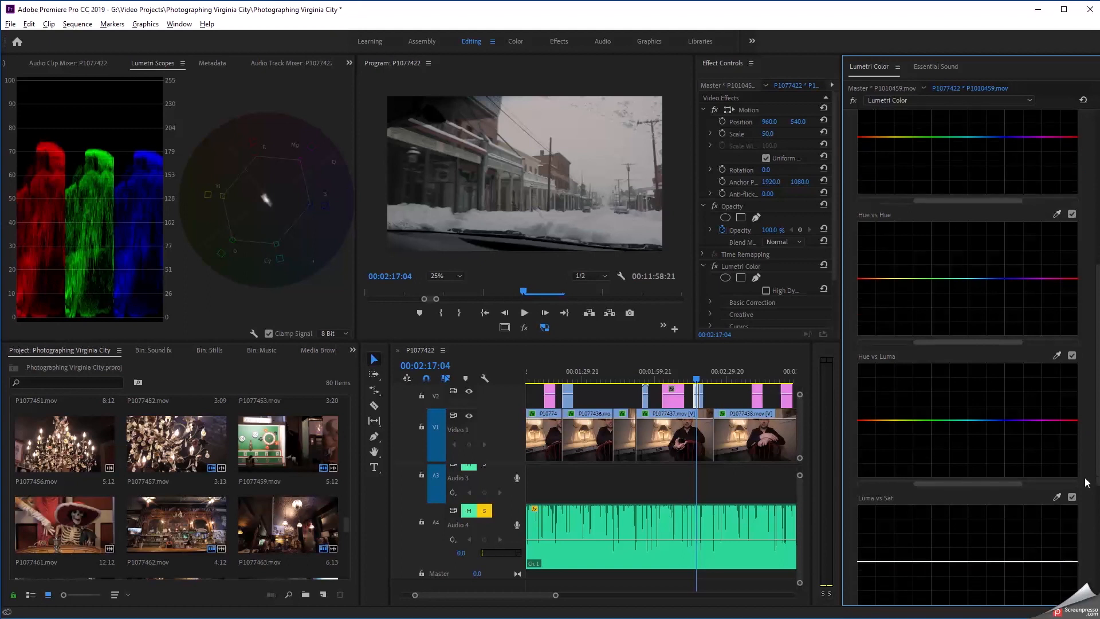
{"action": "scroll", "coordinate": [1087, 484], "scroll_direction": "down", "scroll_amount": 6}
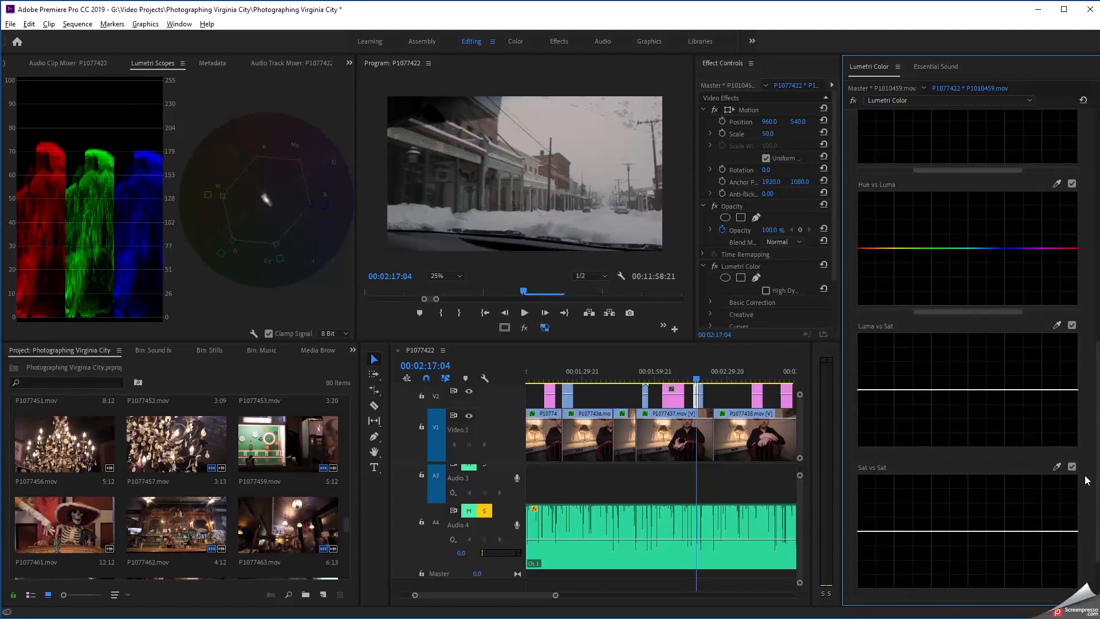
{"action": "scroll", "coordinate": [1086, 480], "scroll_direction": "down", "scroll_amount": 4}
{"action": "left_click", "coordinate": [887, 298]}
{"action": "left_click_drag", "start_coordinate": [860, 299], "coordinate": [862, 352]}
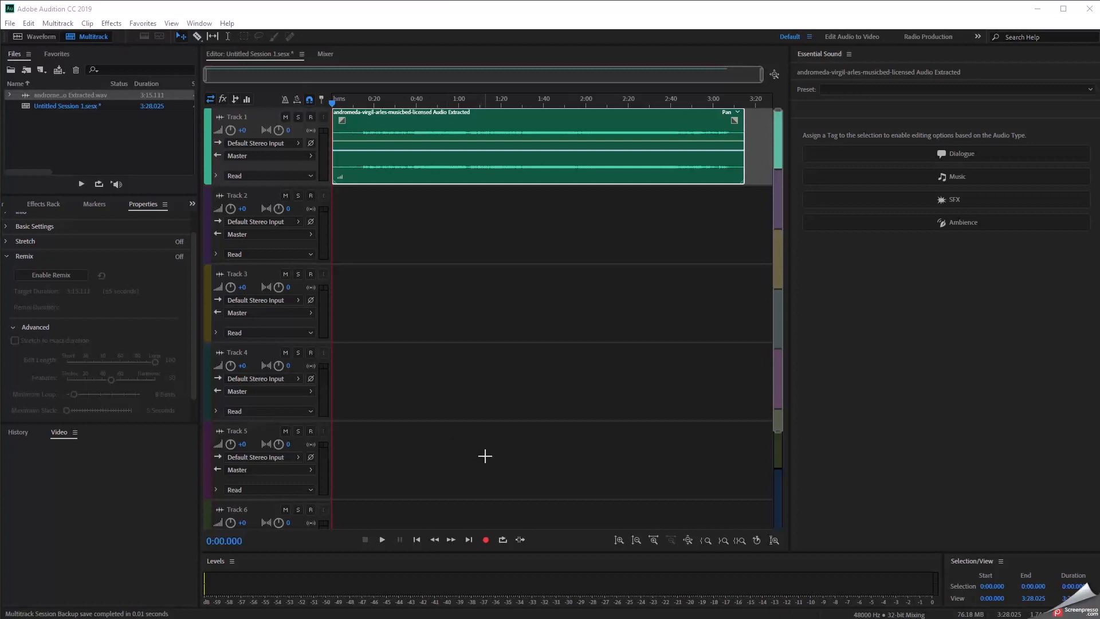
Step: In Adobe Audition, enable Remix on the Track 1 music clip and shorten its target duration to 2:44.199
{"action": "left_click", "coordinate": [67, 276]}
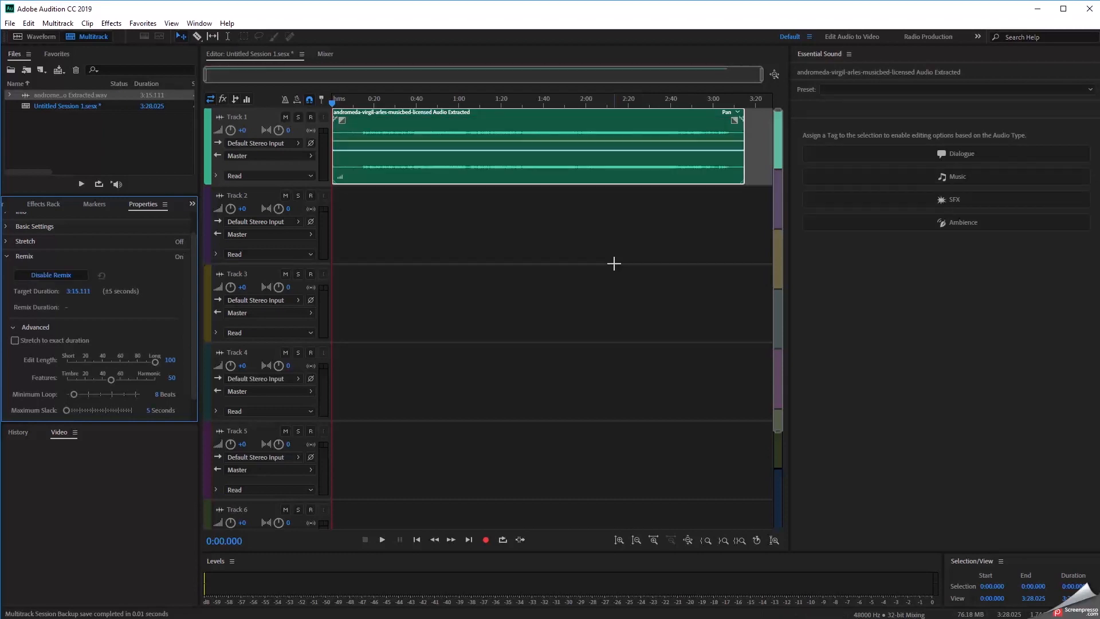
{"action": "left_click_drag", "start_coordinate": [80, 291], "coordinate": [2, 300]}
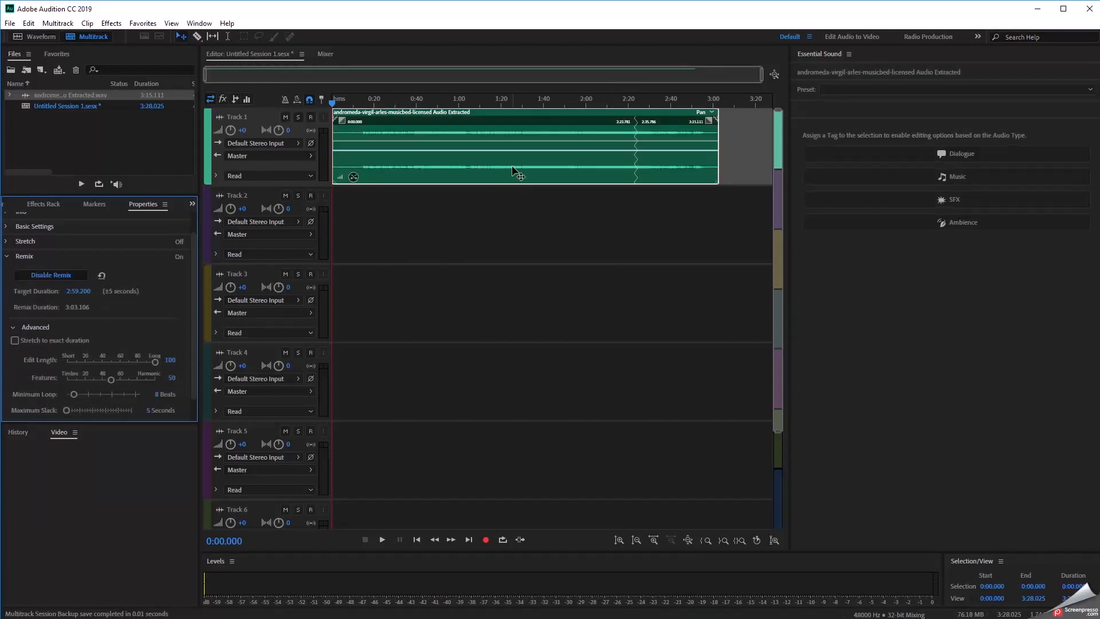
{"action": "left_click_drag", "start_coordinate": [84, 292], "coordinate": [5, 295]}
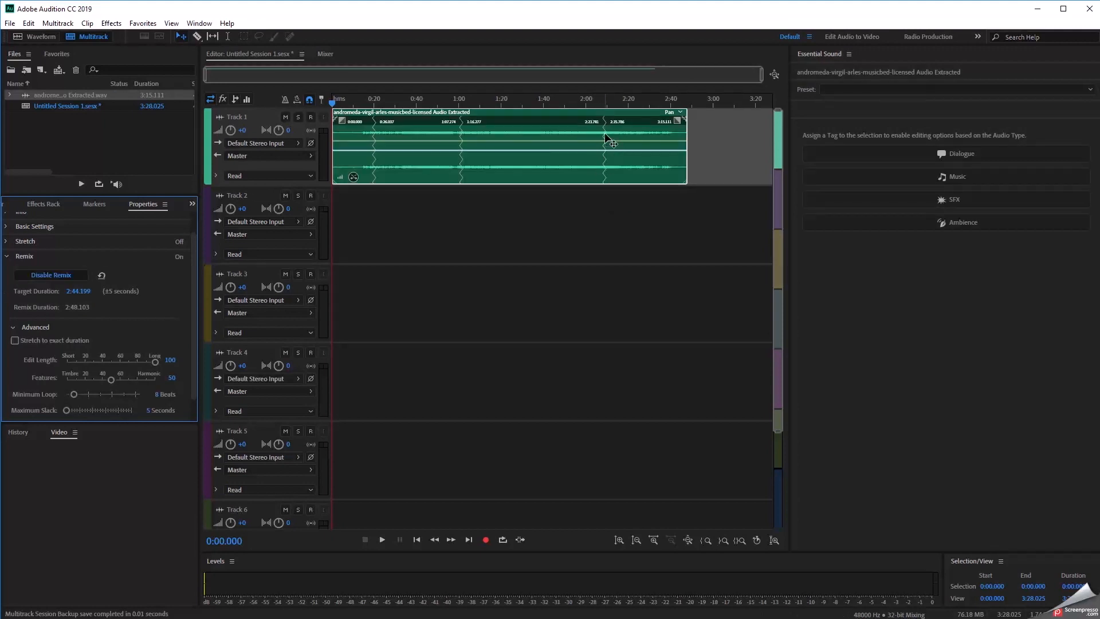
Step: Play the remixed music from about 2:07, just before its last edit point, to hear the transition
{"action": "left_click", "coordinate": [600, 105]}
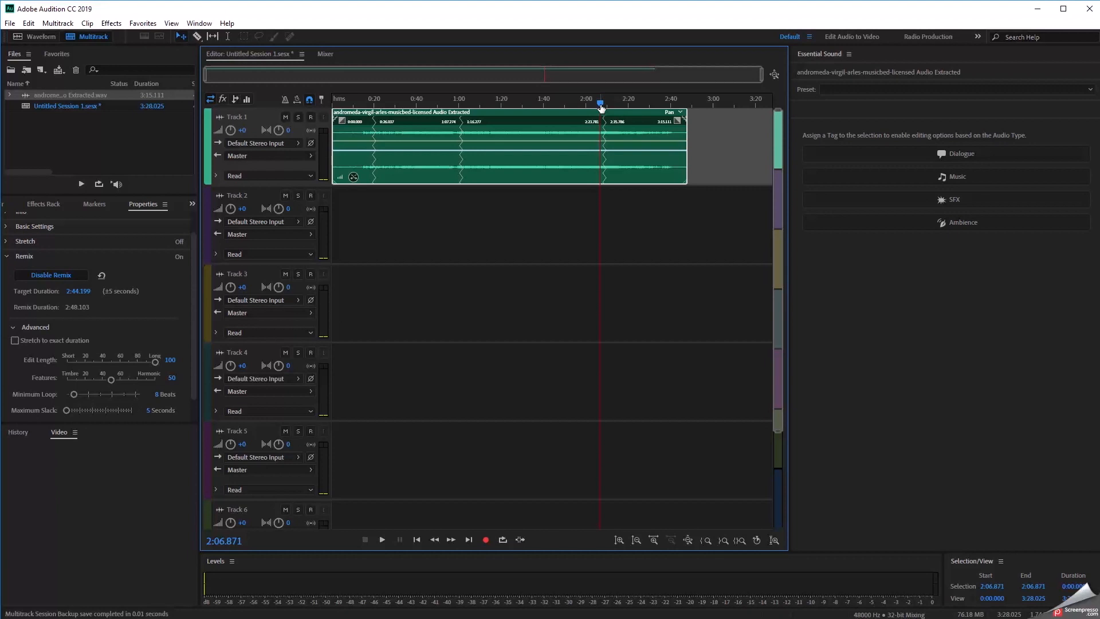
{"action": "key", "text": "space"}
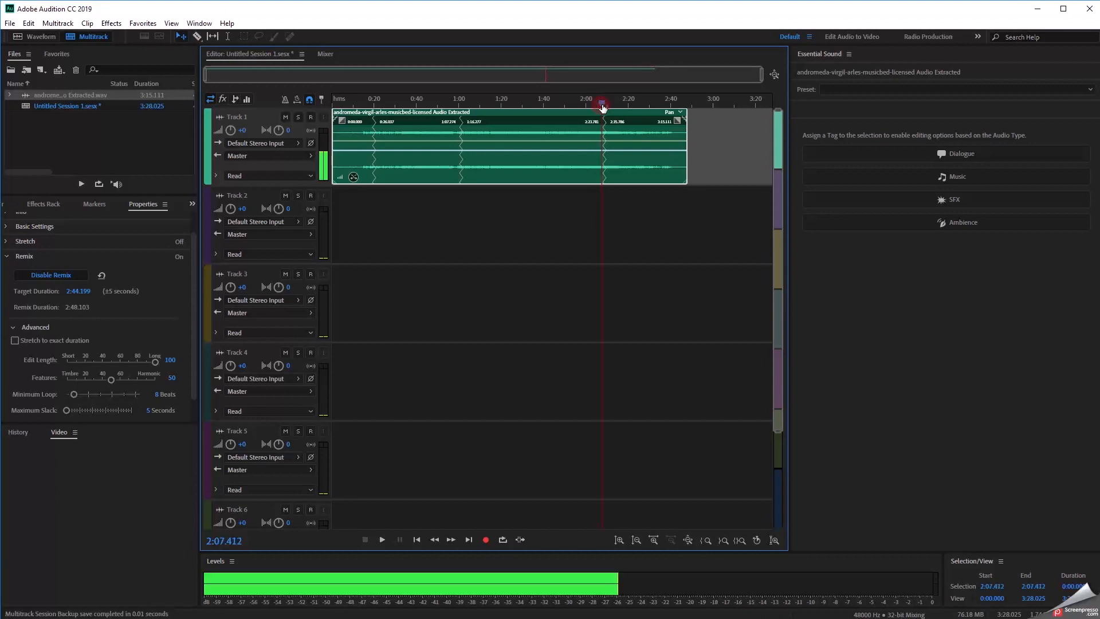